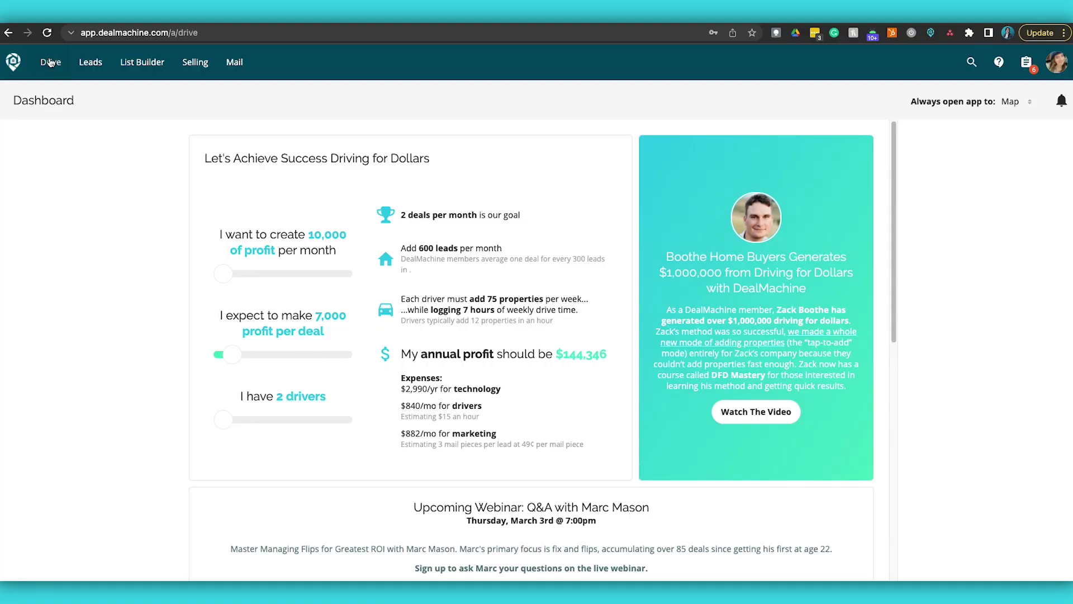
Open the Drive map and show its property Highlights options, such as Vacant Properties and Preforeclosure.
left_click(51, 62)
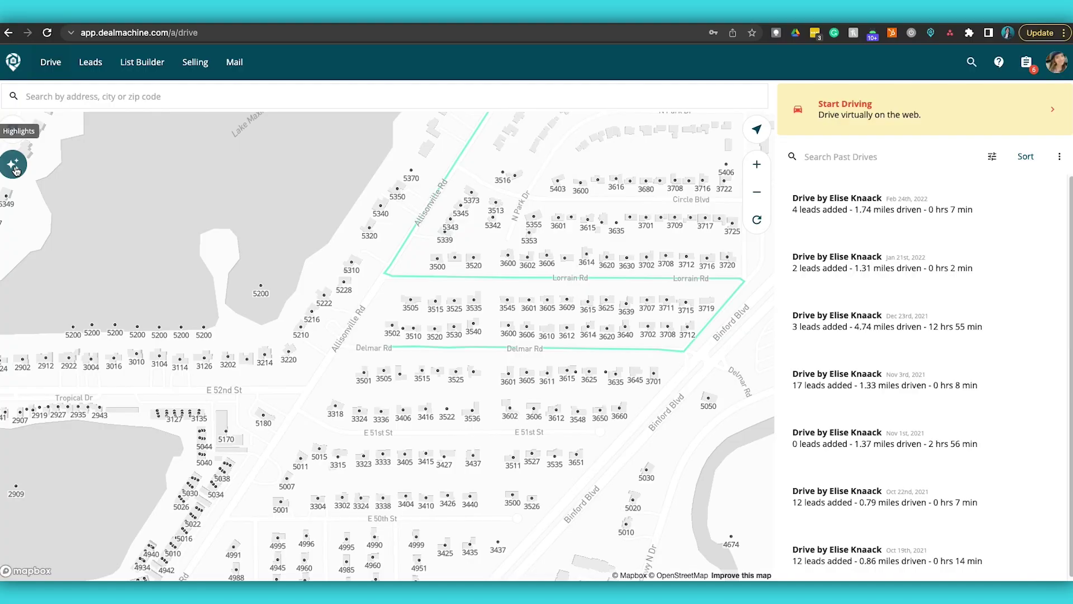
left_click(14, 166)
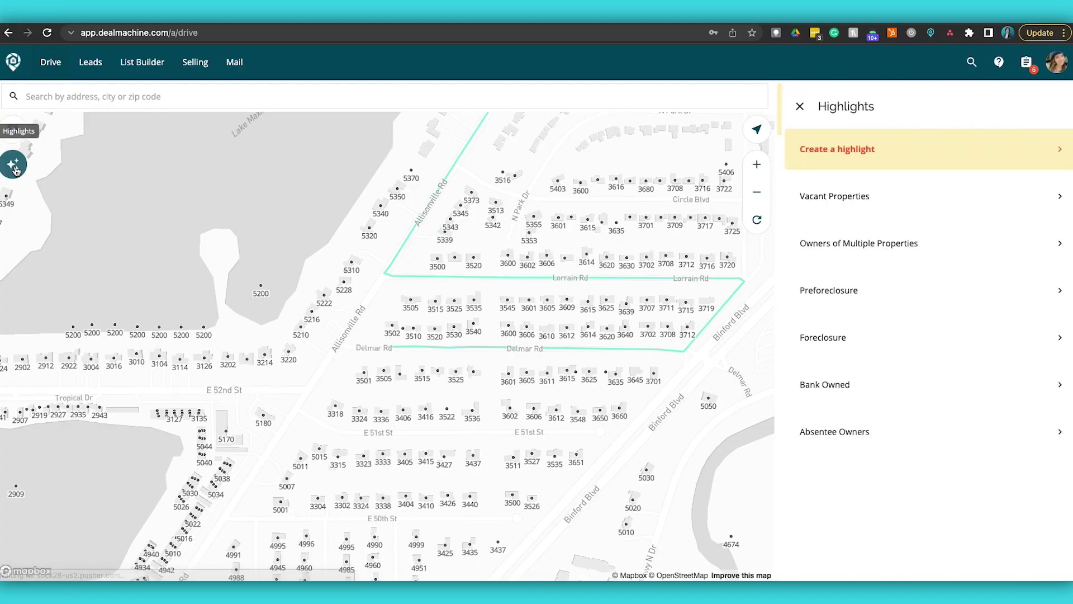
Highlight Vacant Properties, marking 2 vacant single-family homes, and return to the past drives list.
left_click(853, 199)
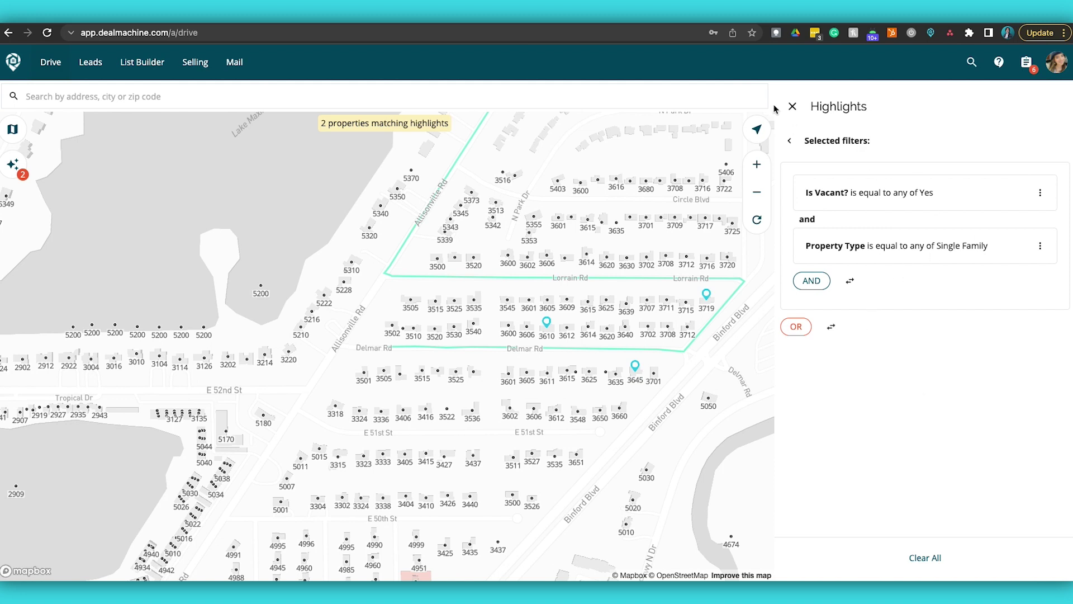
left_click(792, 107)
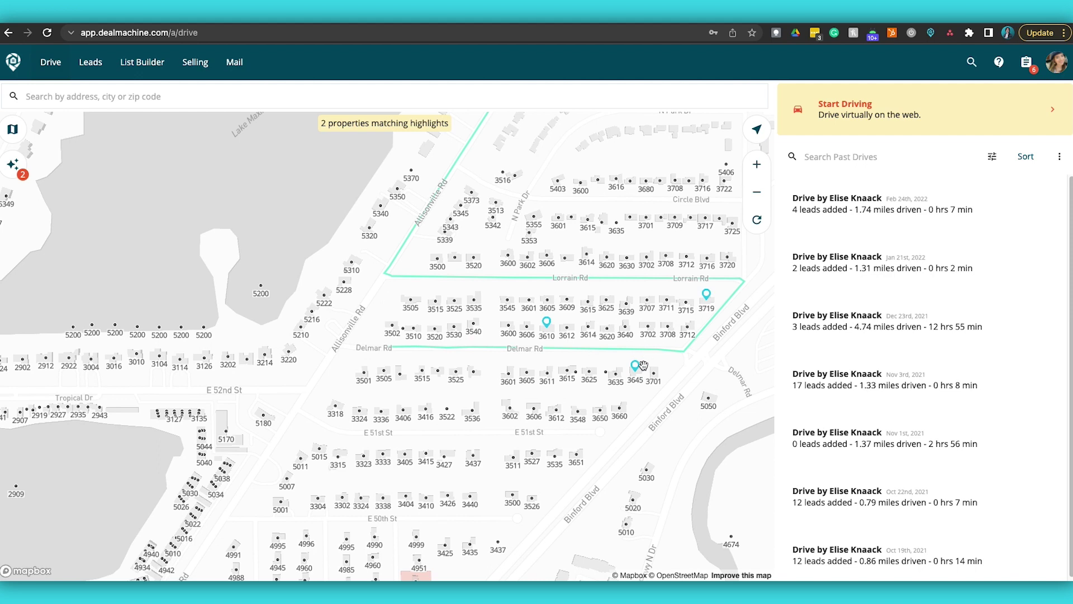
Search for 'South Bend,' and center the map on South Bend, IN.
left_click_drag(480, 458, 475, 288)
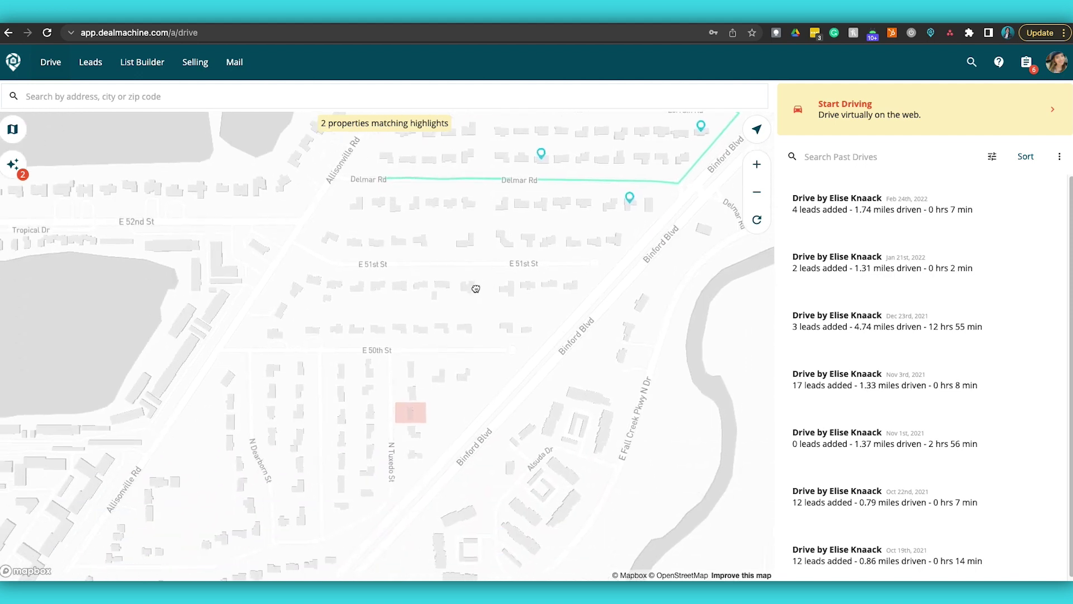
left_click_drag(155, 518, 270, 435)
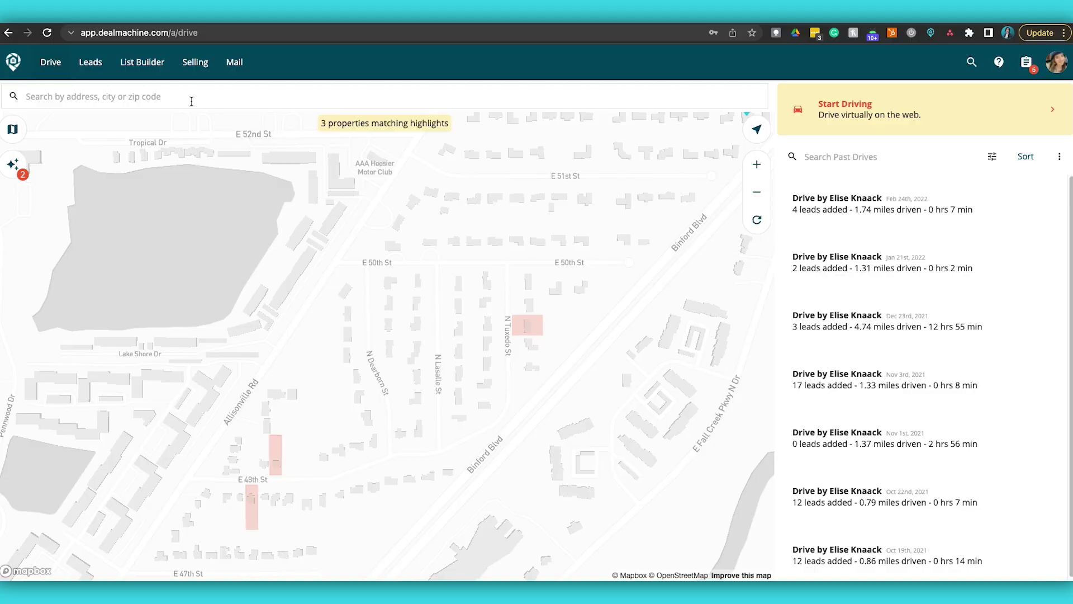
left_click(189, 98)
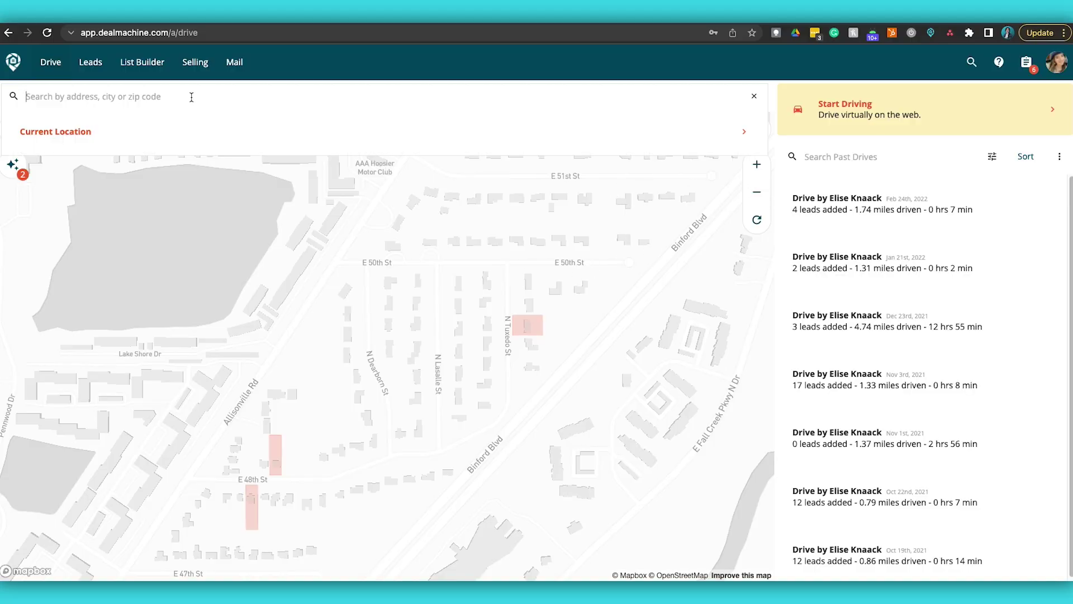
type("S")
key("BackSpace")
type("South Bend, In")
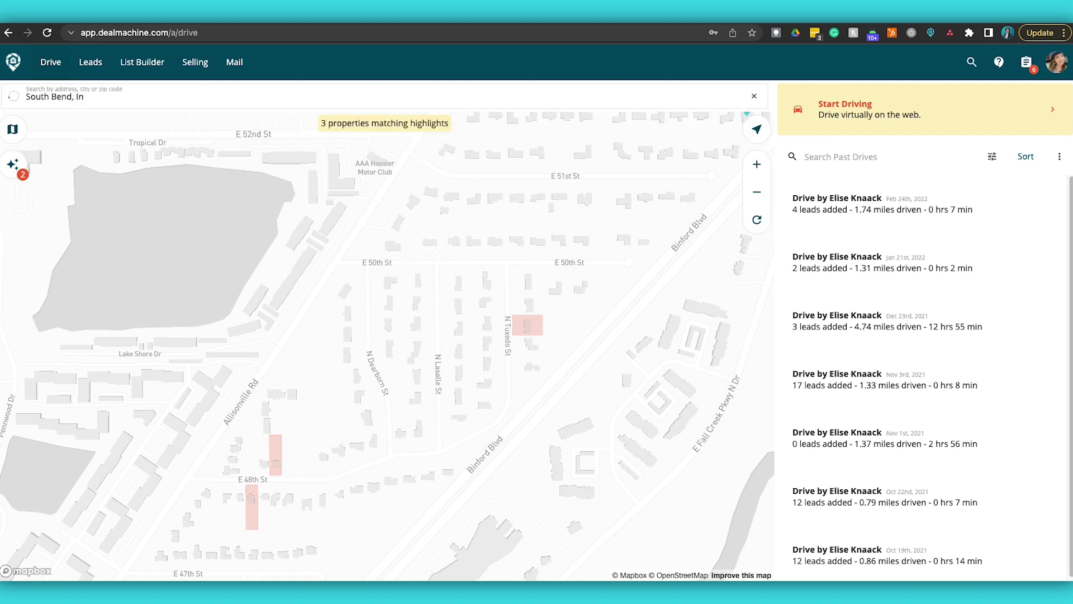
left_click(110, 170)
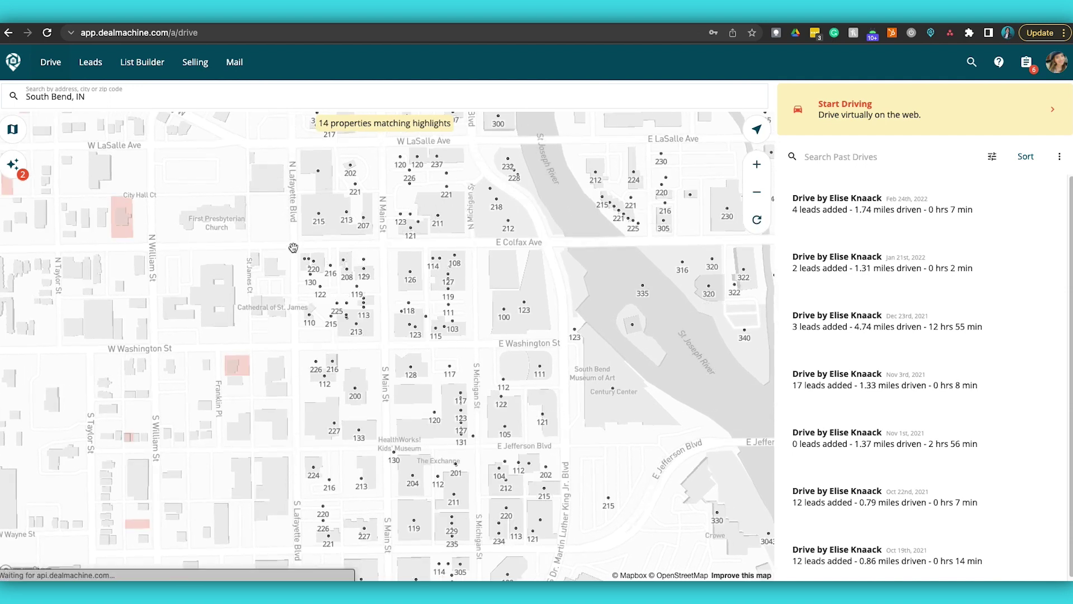
Center the map on the W LaSalle Ave area of South Bend and begin a virtual drive.
left_click_drag(265, 312, 605, 352)
left_click(756, 192)
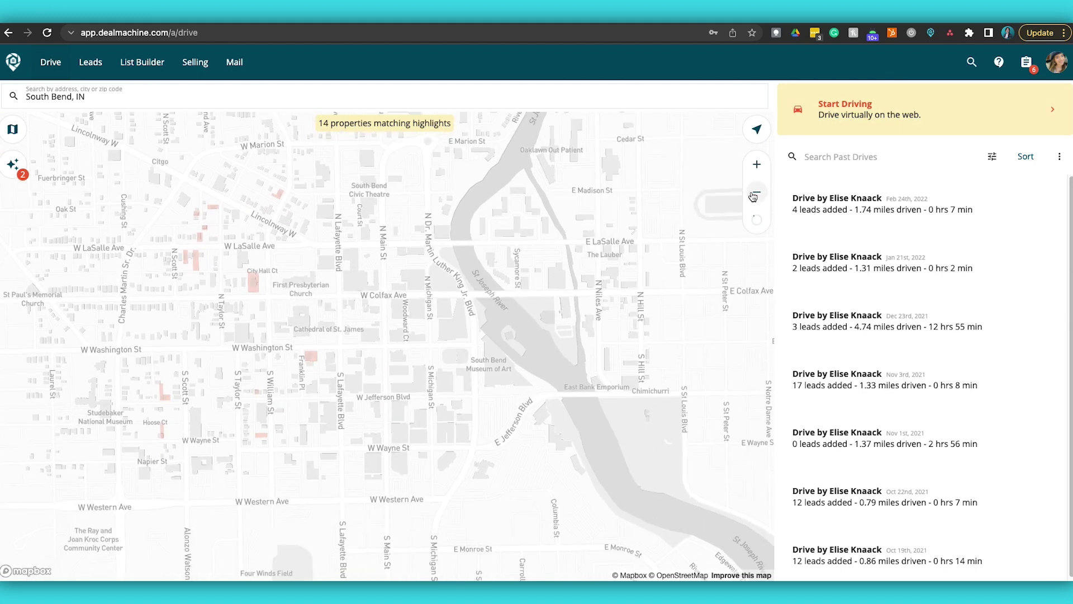
left_click_drag(249, 247, 443, 279)
scroll(443, 279, "up", 5)
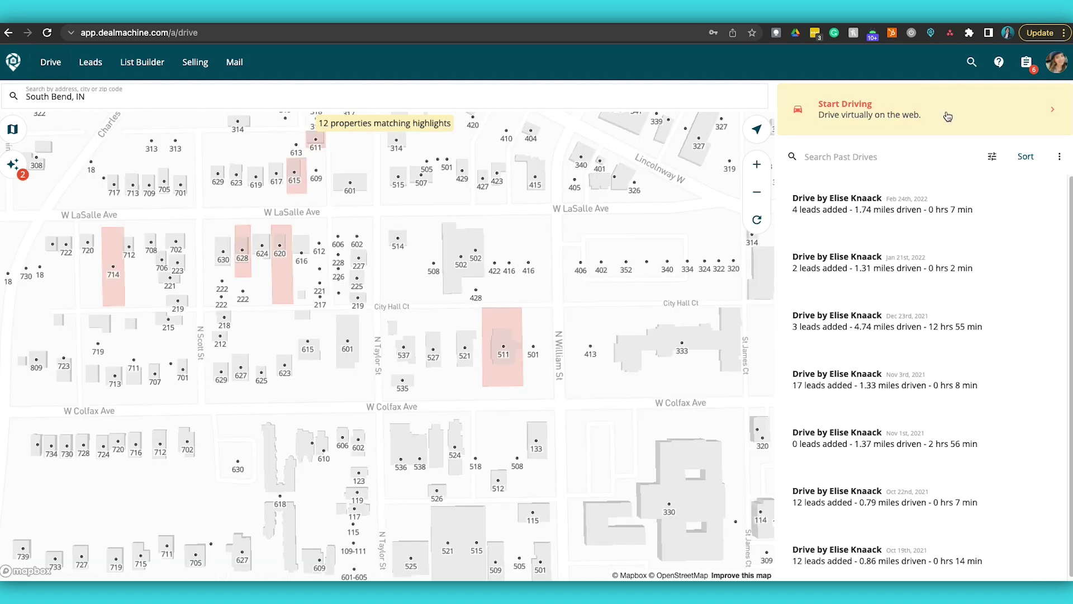
left_click(907, 117)
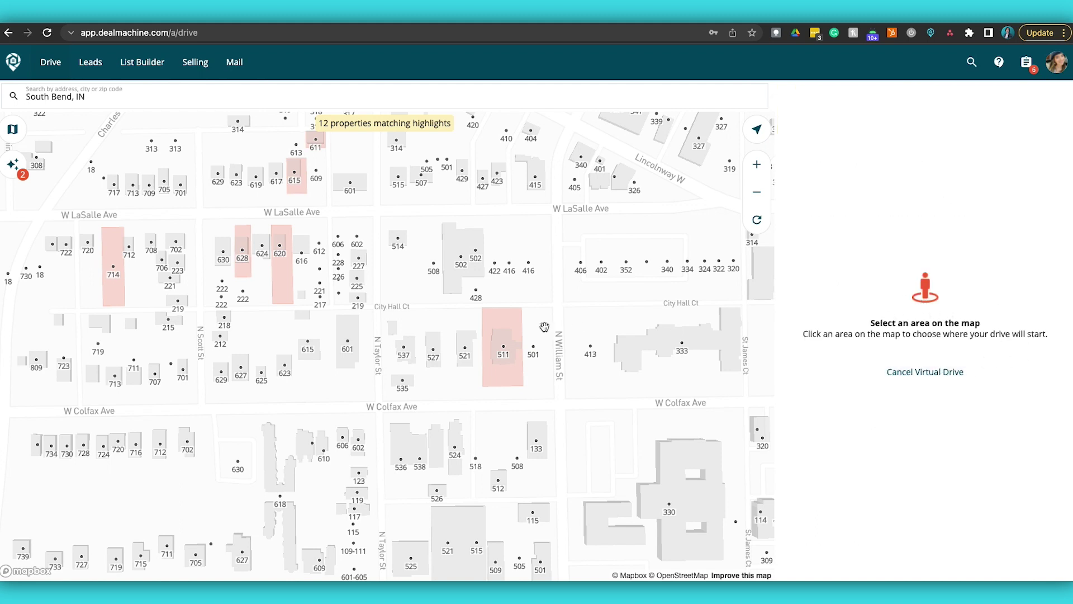
left_click(504, 307)
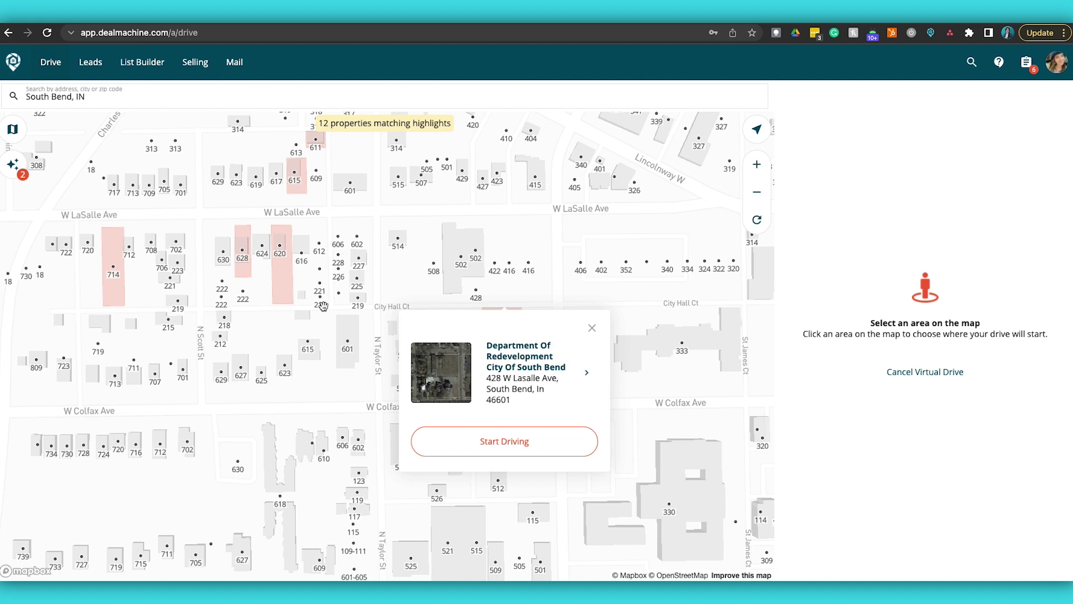
left_click(291, 303)
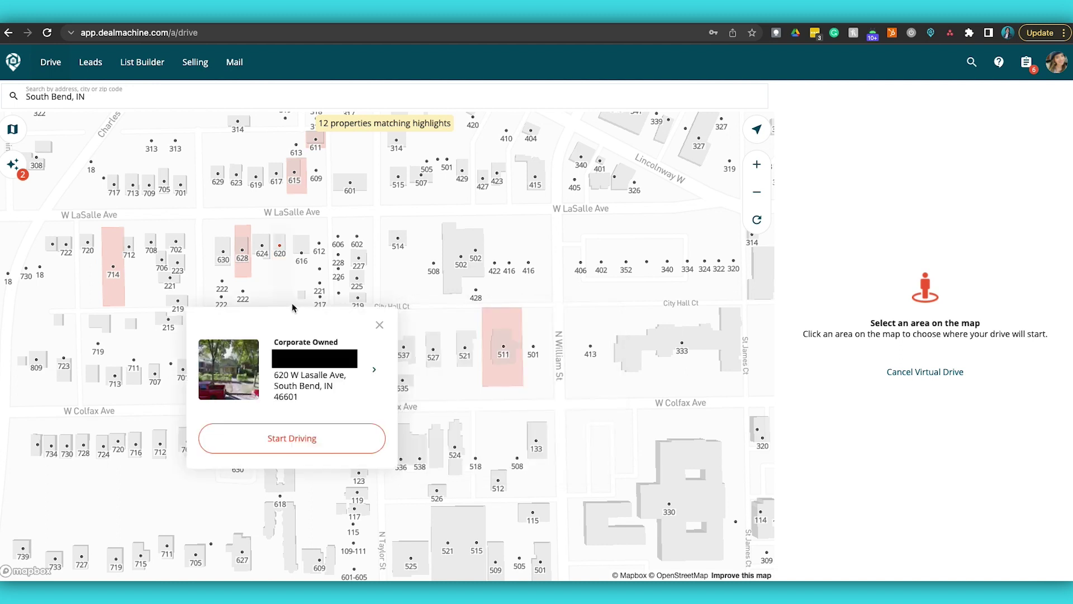
left_click(287, 212)
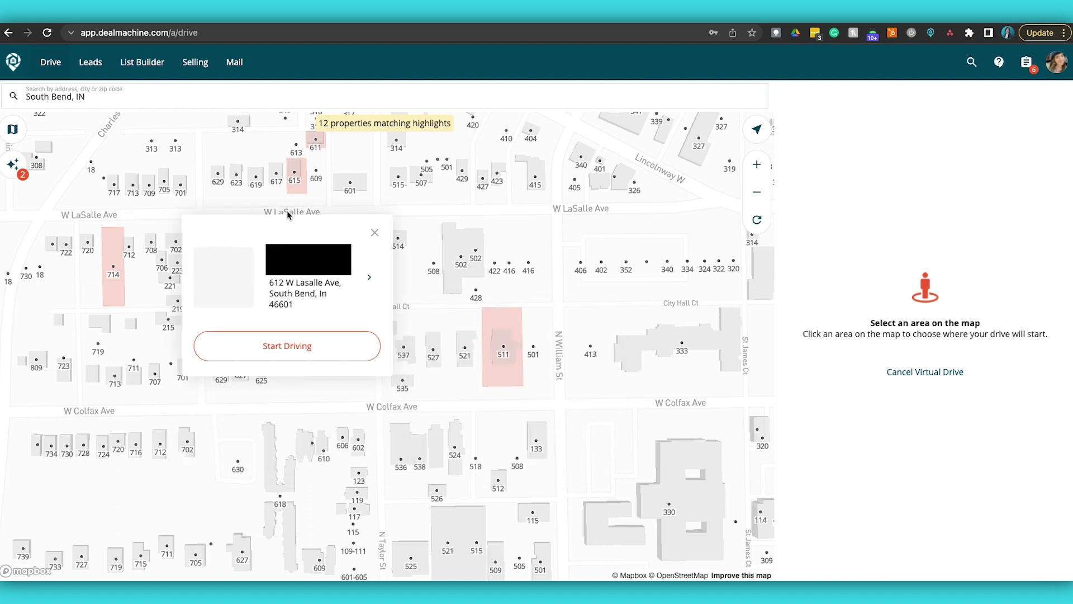
left_click(316, 345)
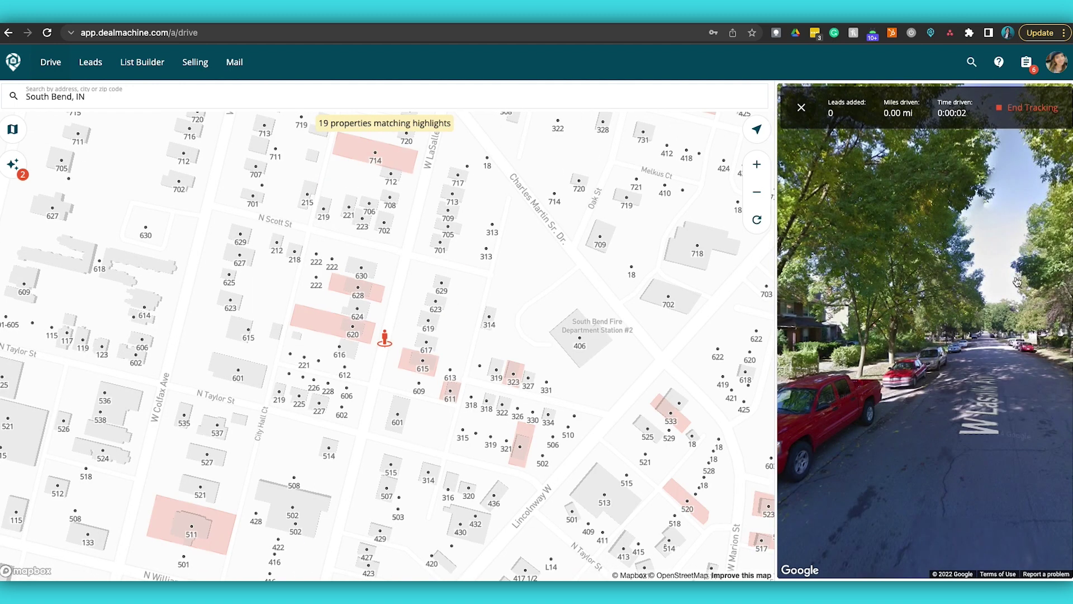
Rotate the Street View to look down W LaSalle Ave toward the red house.
left_click_drag(995, 334, 943, 300)
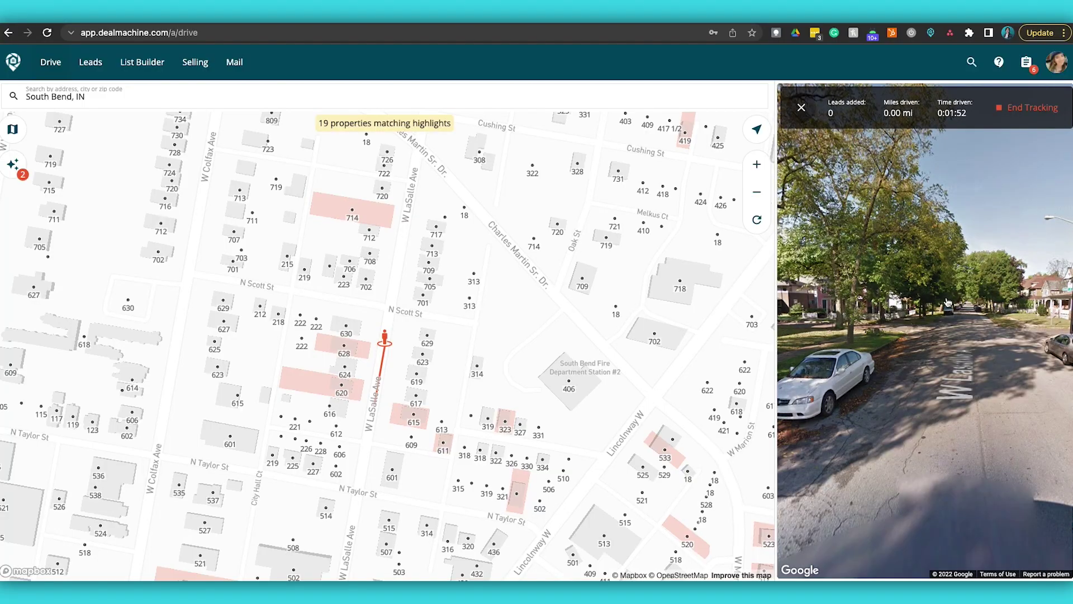
left_click_drag(948, 302, 966, 279)
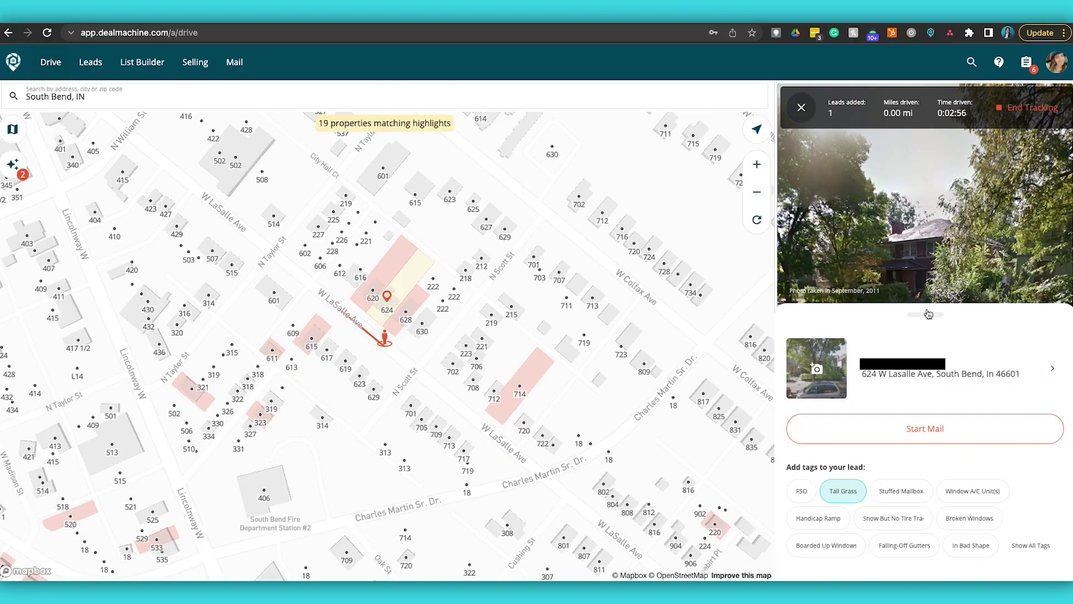
left_click(931, 256)
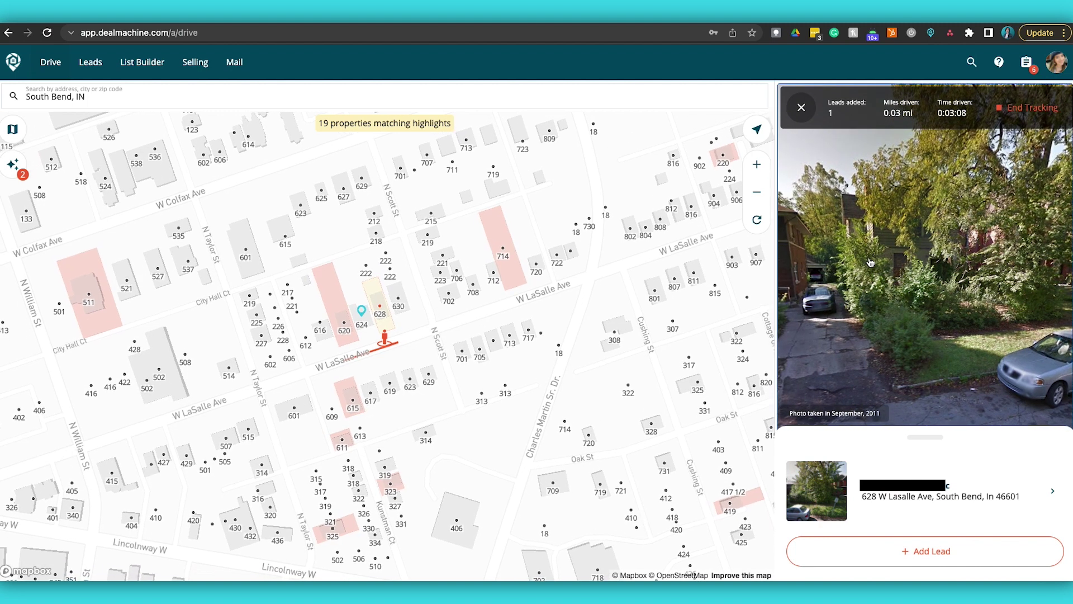
left_click_drag(807, 132, 1054, 360)
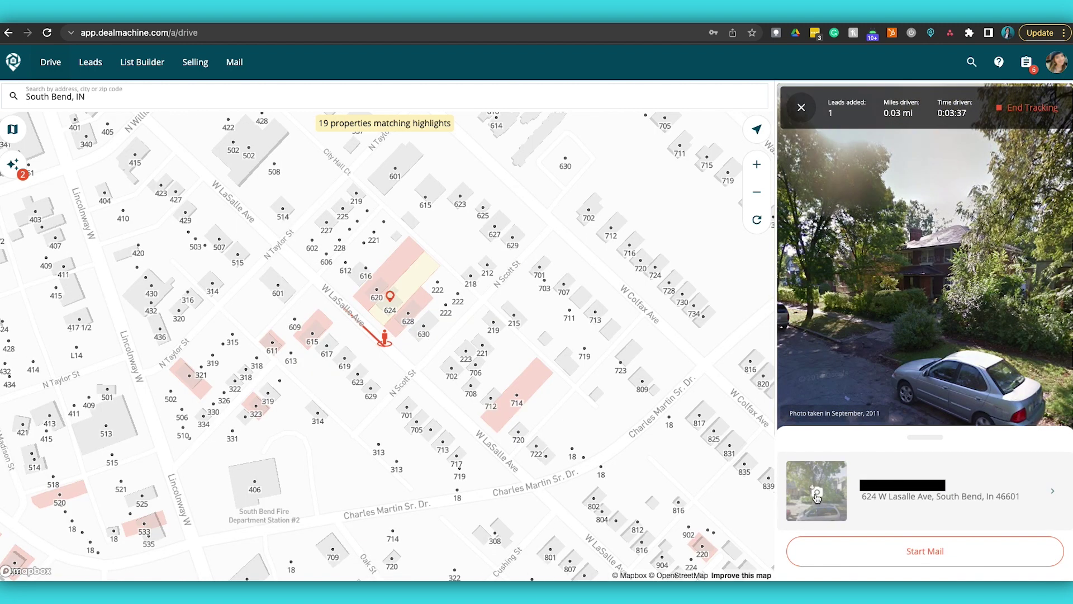
left_click(817, 496)
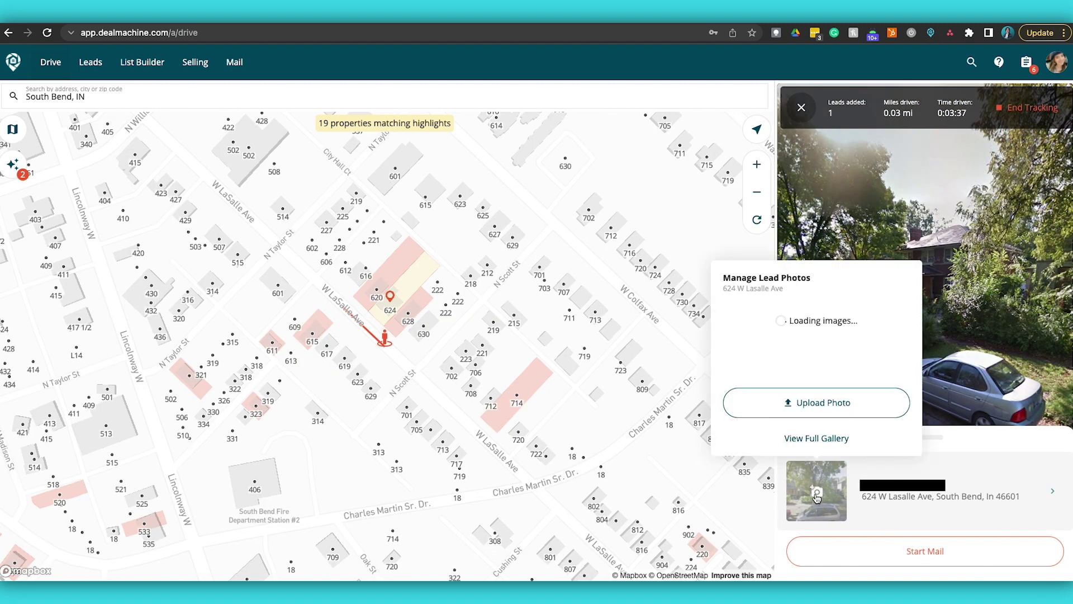
left_click(808, 400)
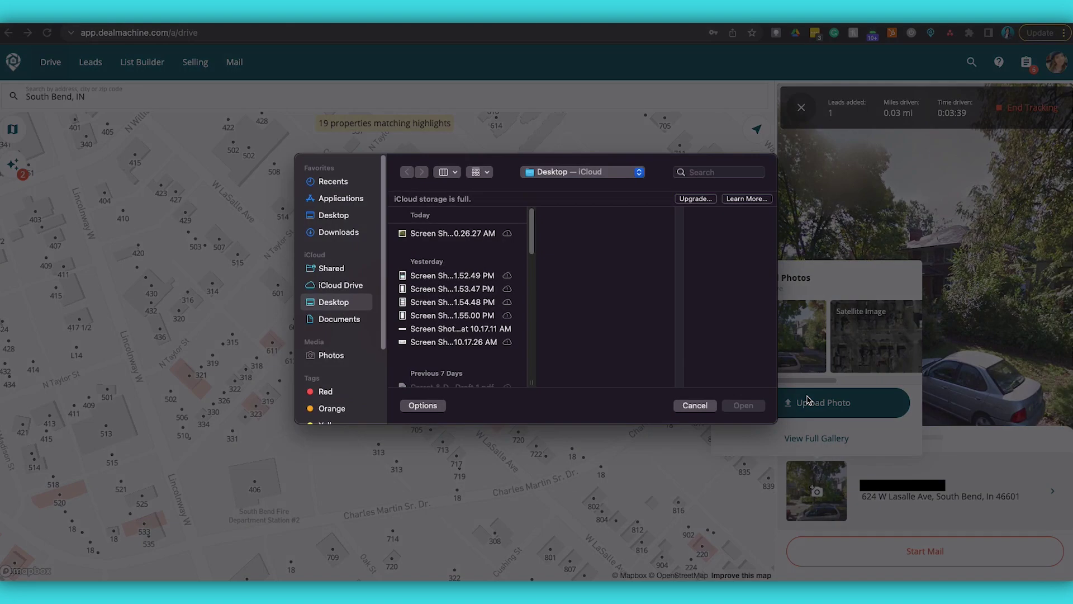
left_click(439, 235)
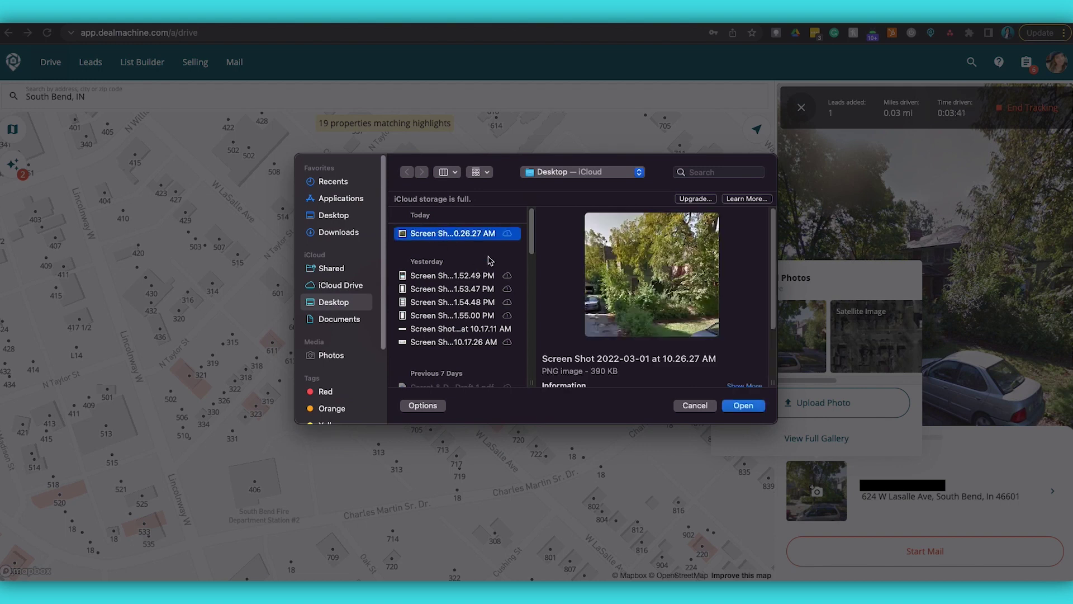
left_click(753, 411)
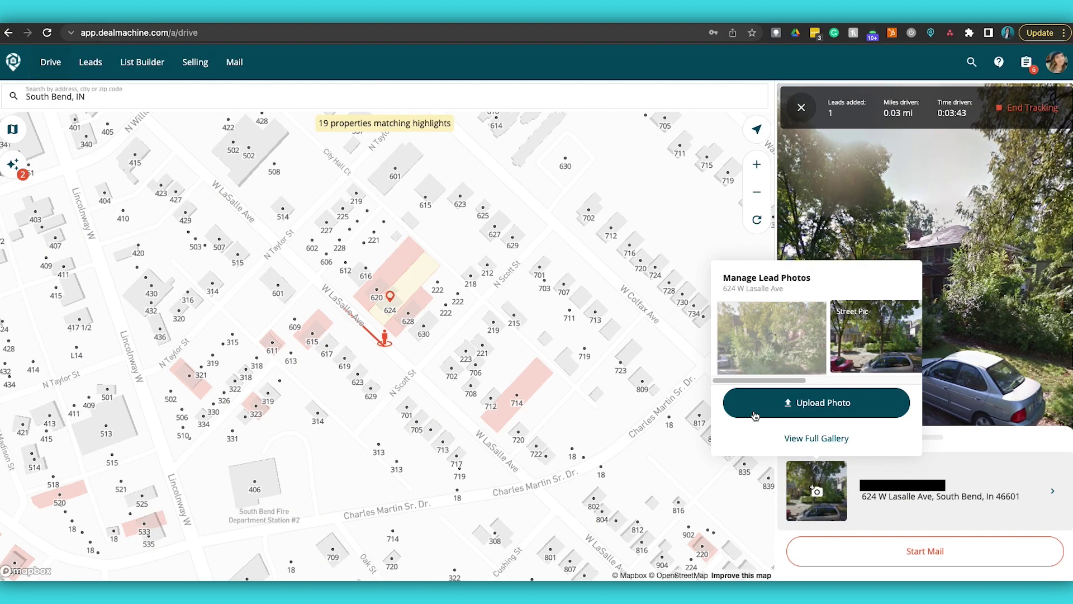
left_click(870, 346)
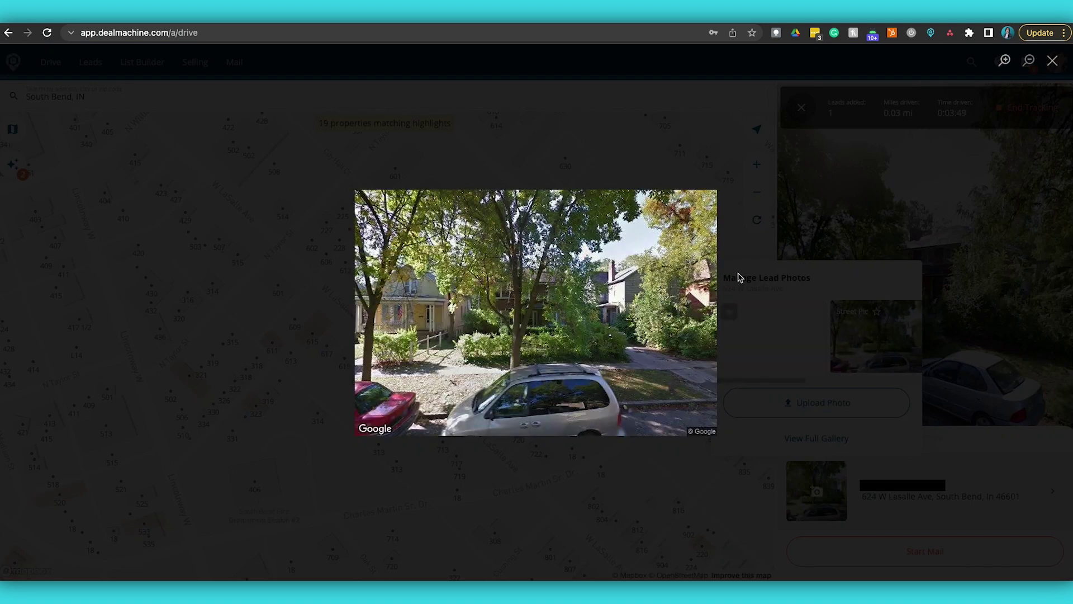
left_click(768, 203)
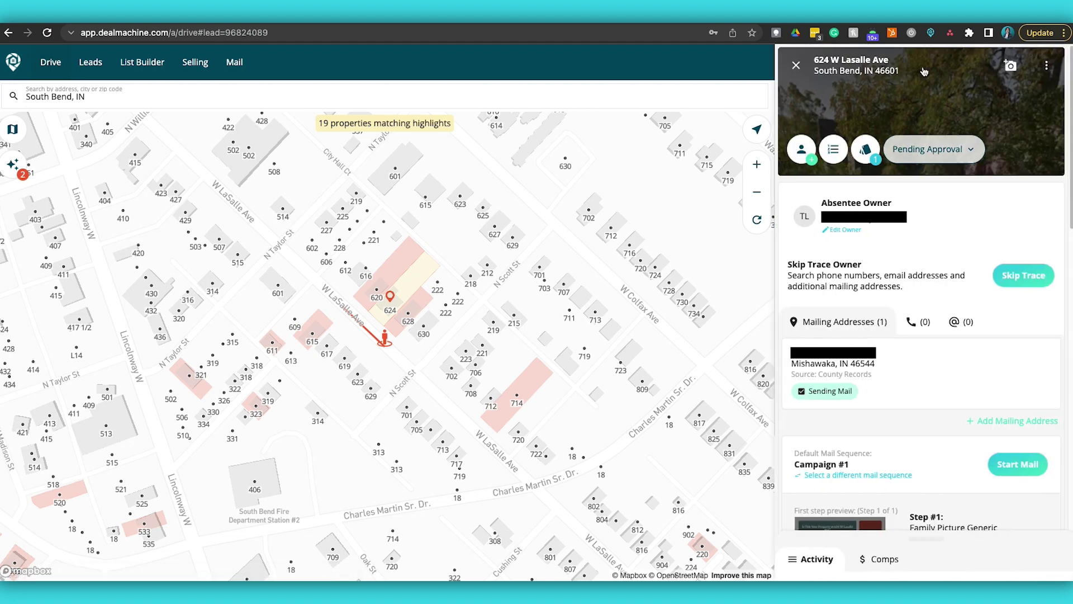
left_click(796, 66)
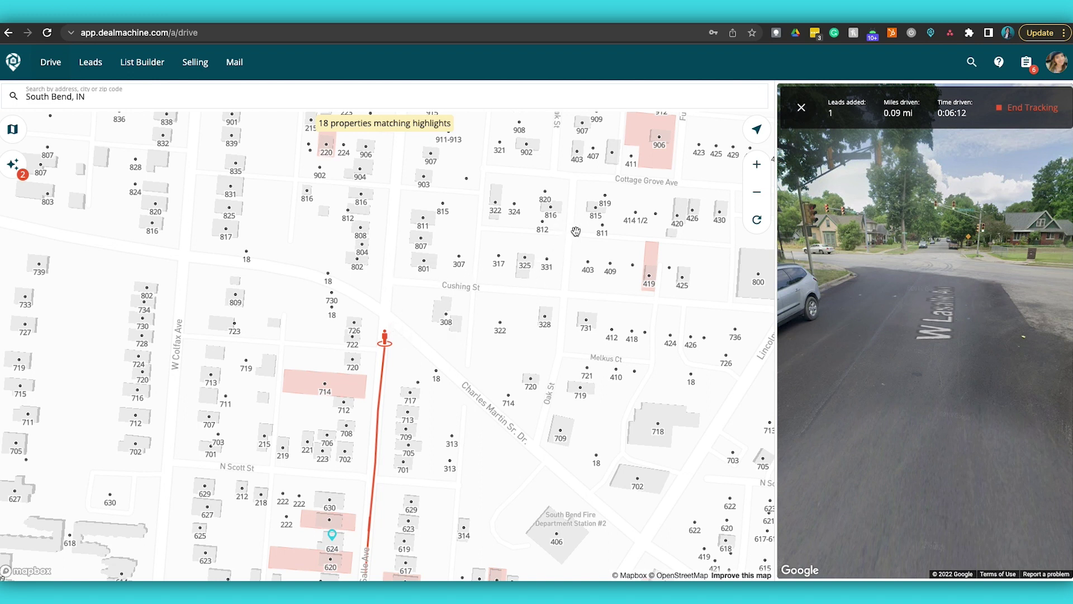
End tracking, review the 1-lead, 0.04-mile, 3-minute drive summary, and leave it.
left_click(1022, 111)
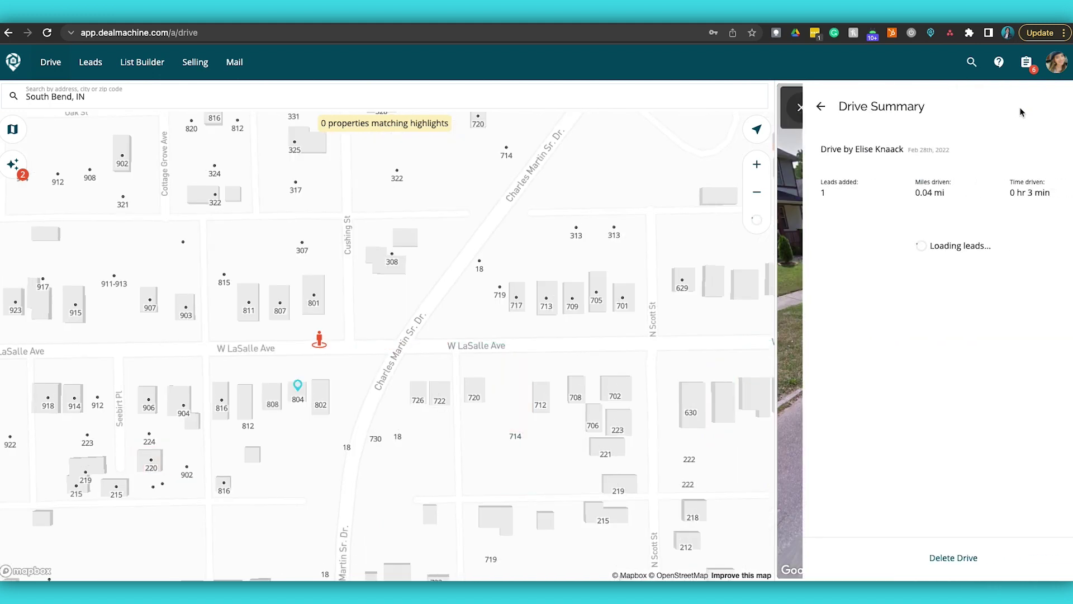
left_click(794, 107)
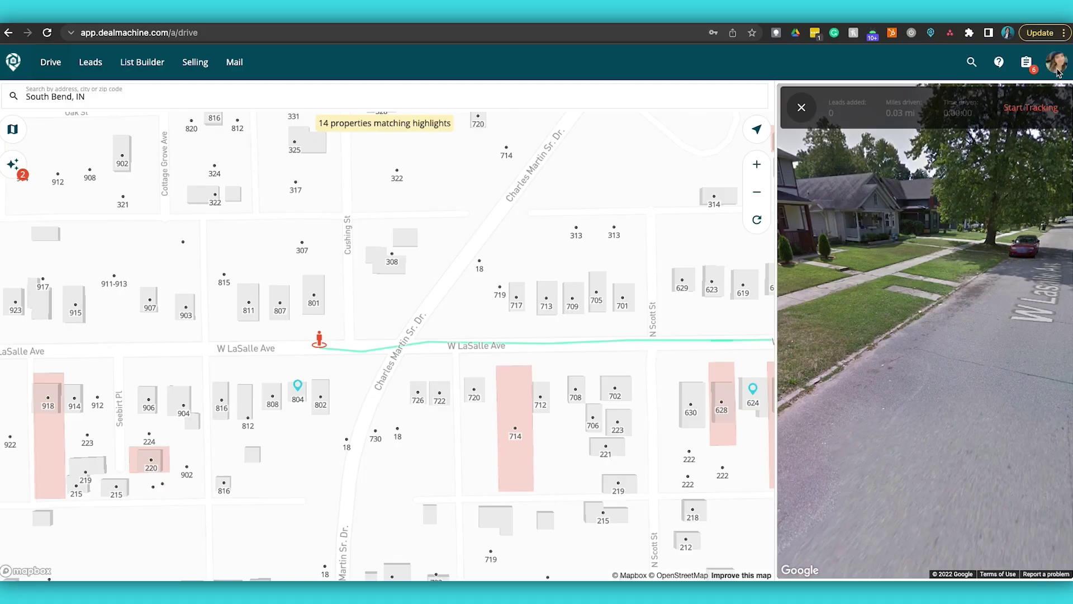
Turn on Set Page Live for the team's Recruit Drivers page and select its Custom Link field.
left_click(1057, 66)
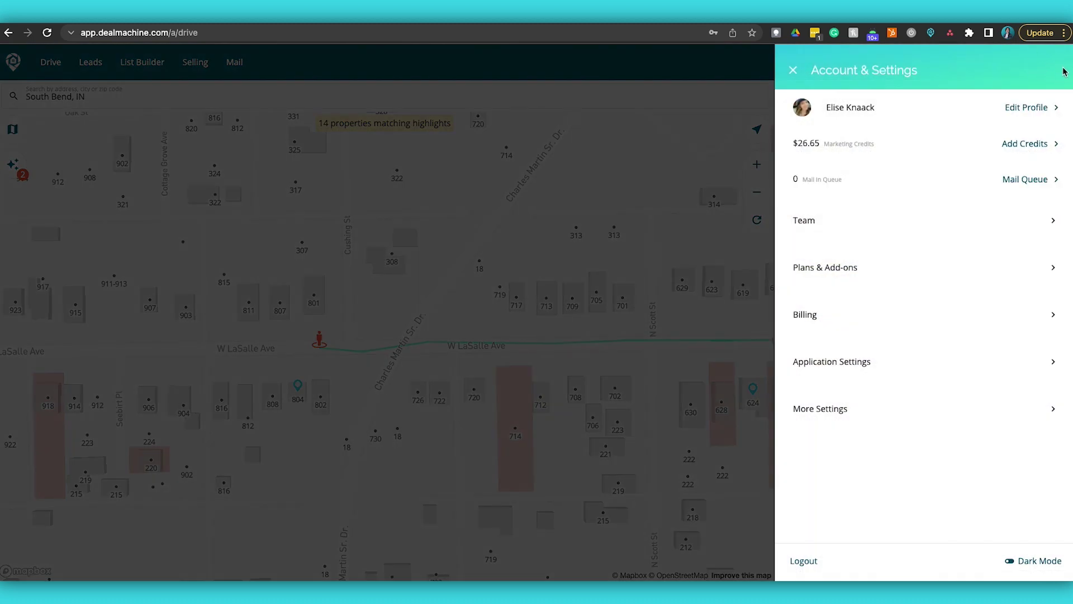
left_click(892, 218)
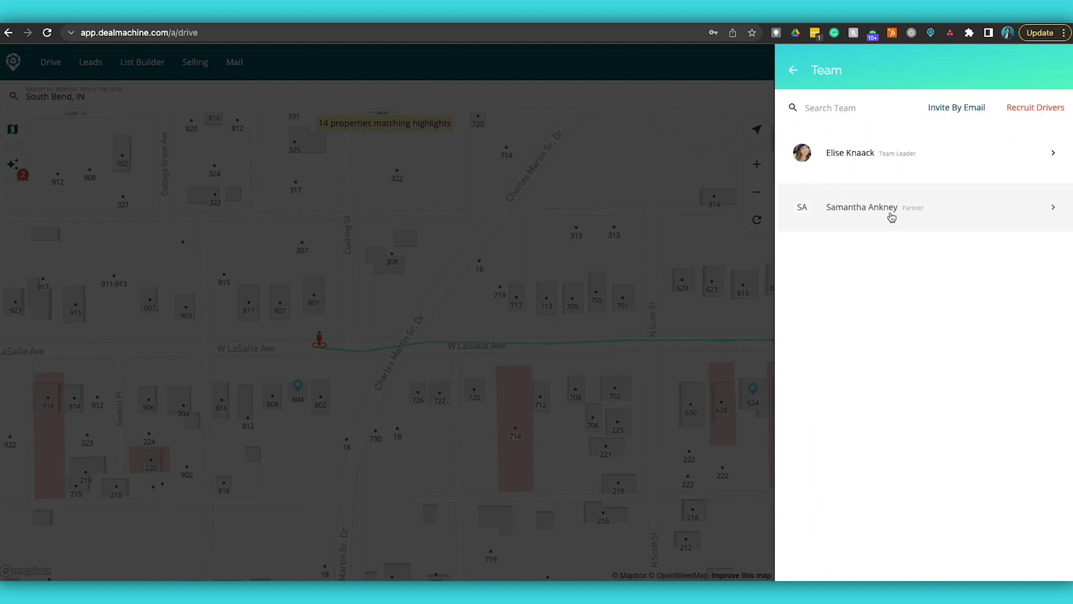
left_click(1045, 109)
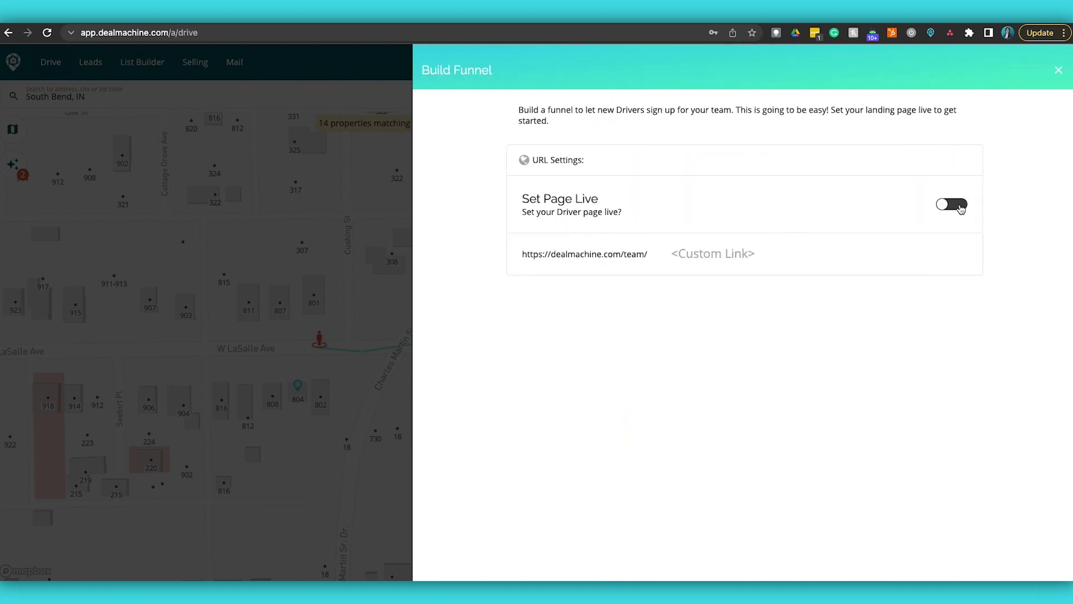
left_click(957, 206)
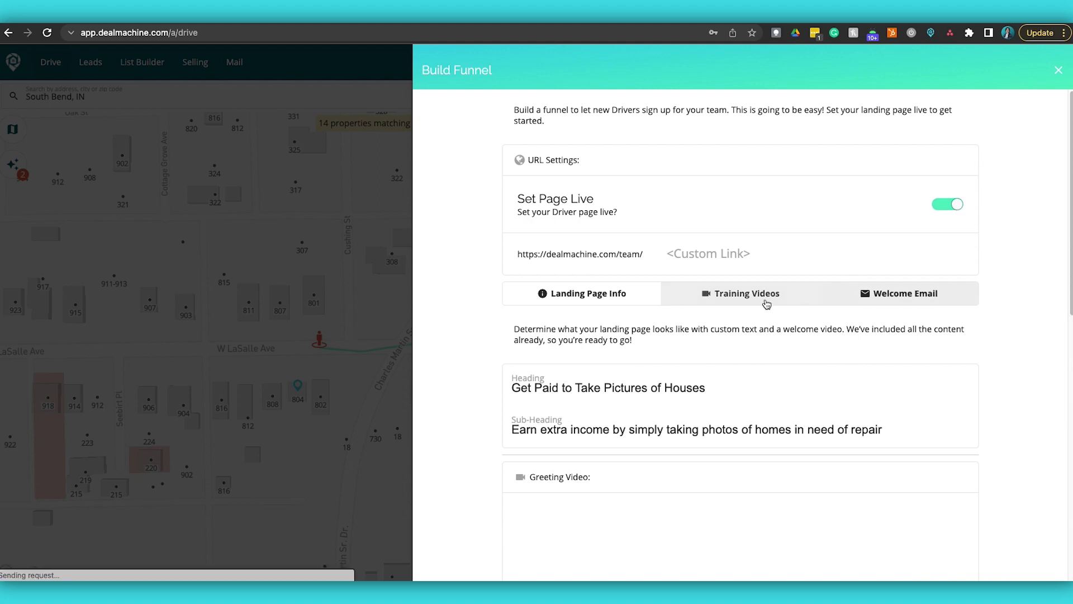
left_click(711, 259)
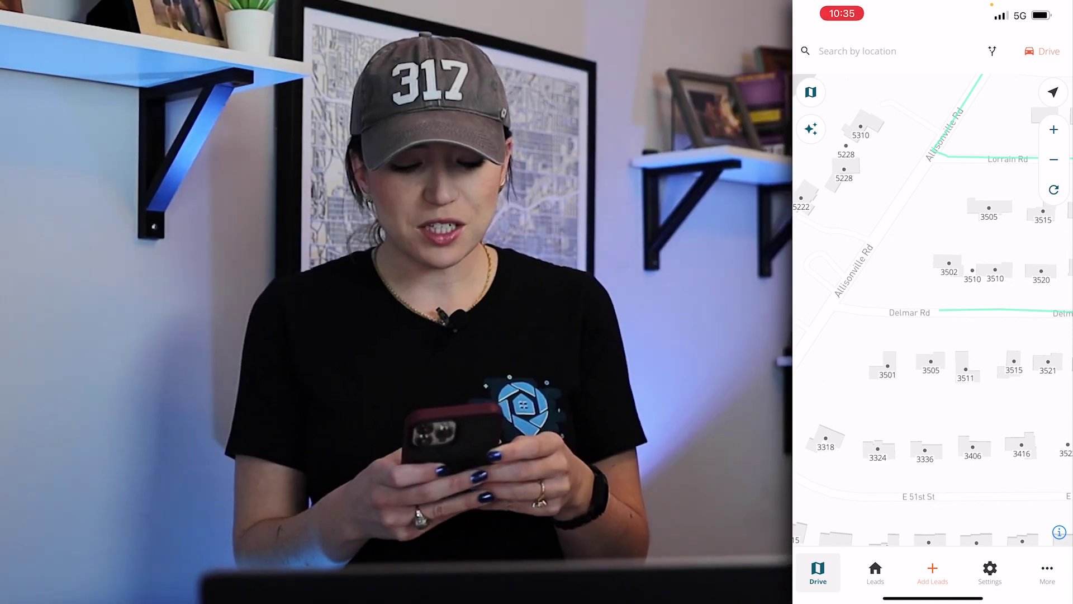
left_click(888, 367)
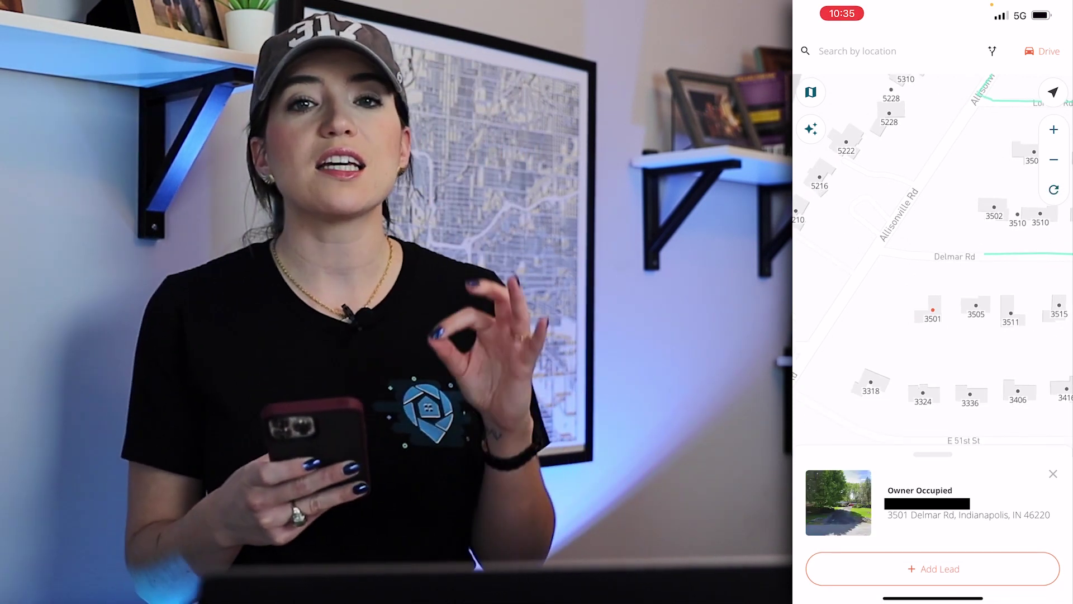
left_click(933, 568)
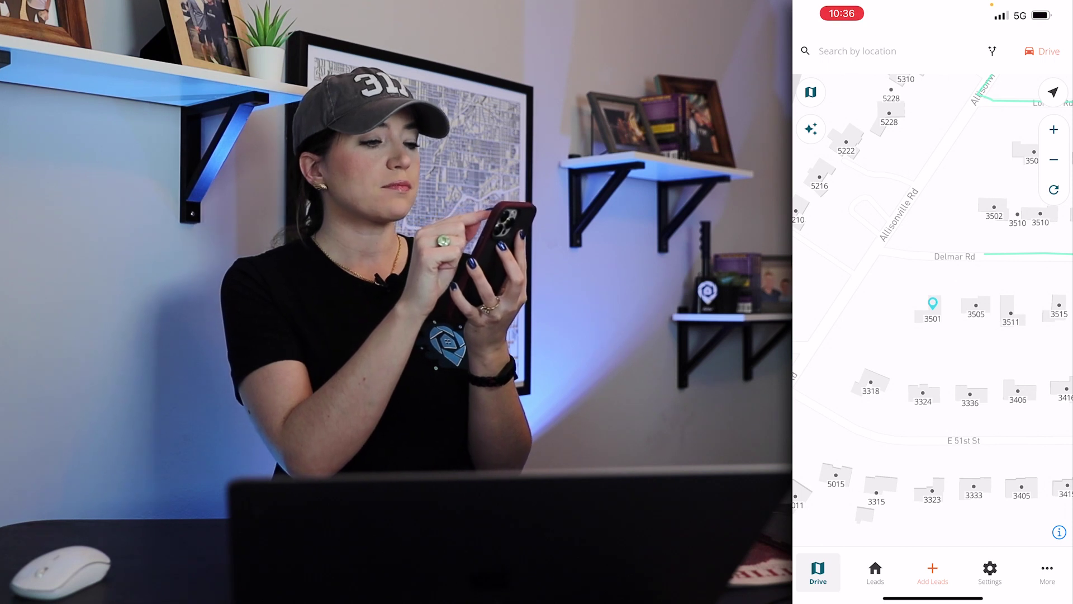
Scroll through the past drives list, then bring up the Drive For Leads start options.
left_click(1043, 51)
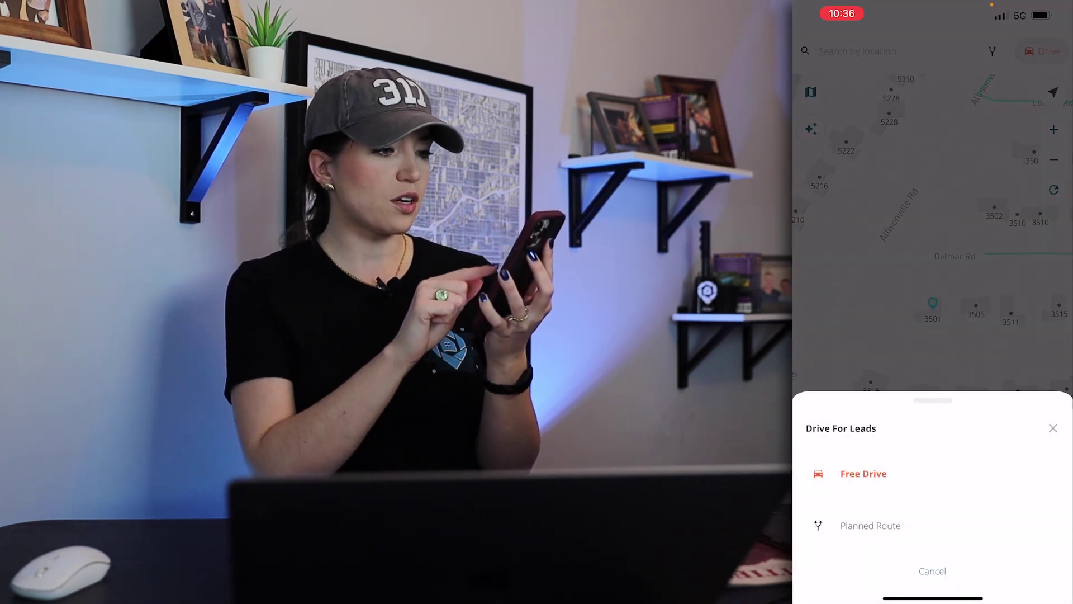
left_click(933, 570)
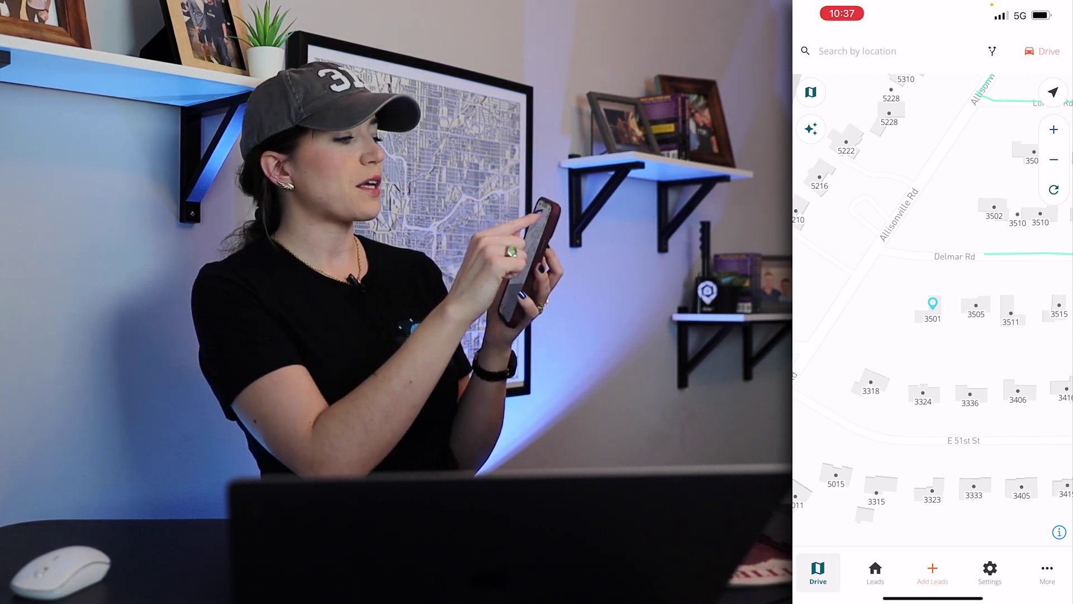
left_click(810, 91)
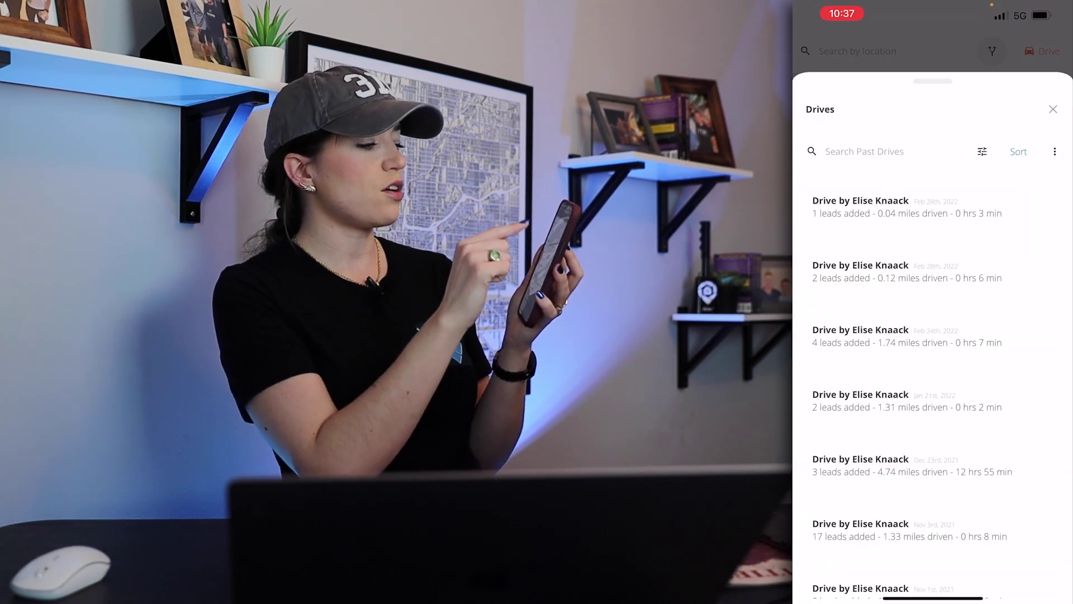
scroll(932, 391, "down", 3)
scroll(932, 391, "up", 3)
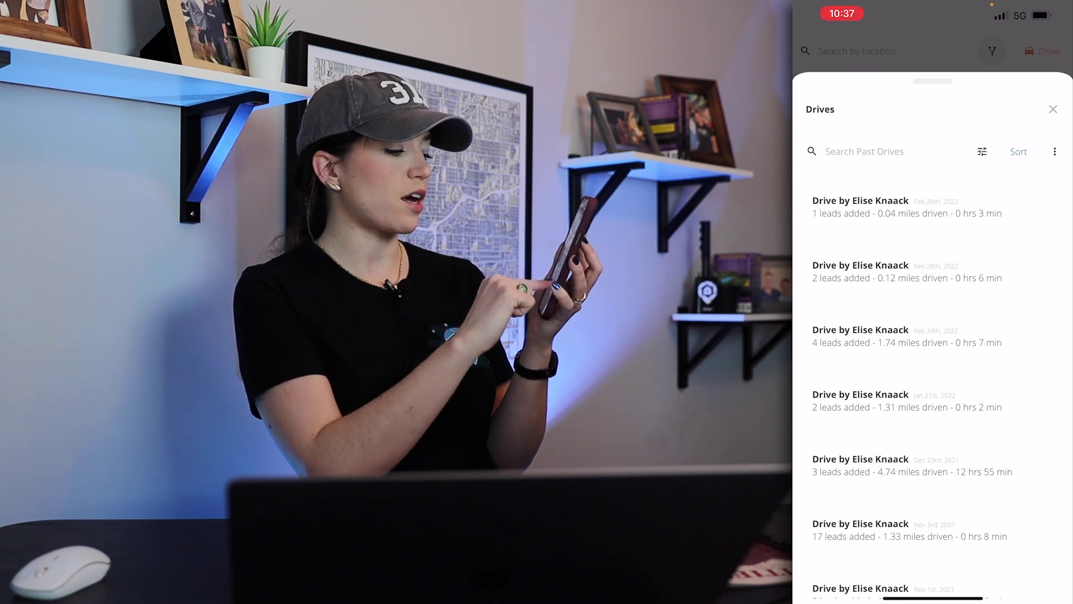
scroll(933, 392, "down", 3)
left_click(1053, 109)
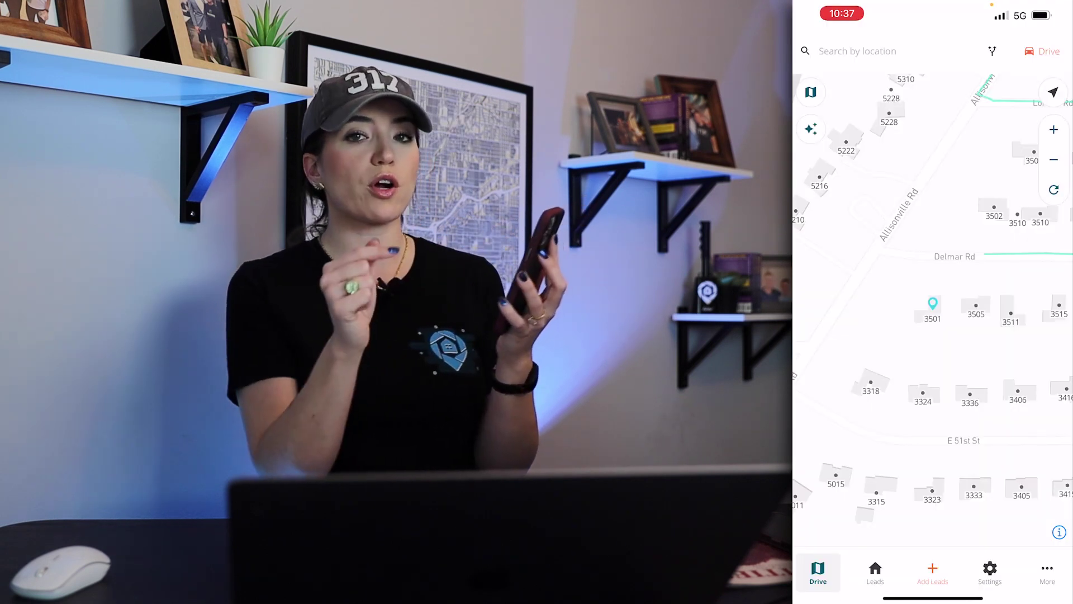
left_click(1042, 51)
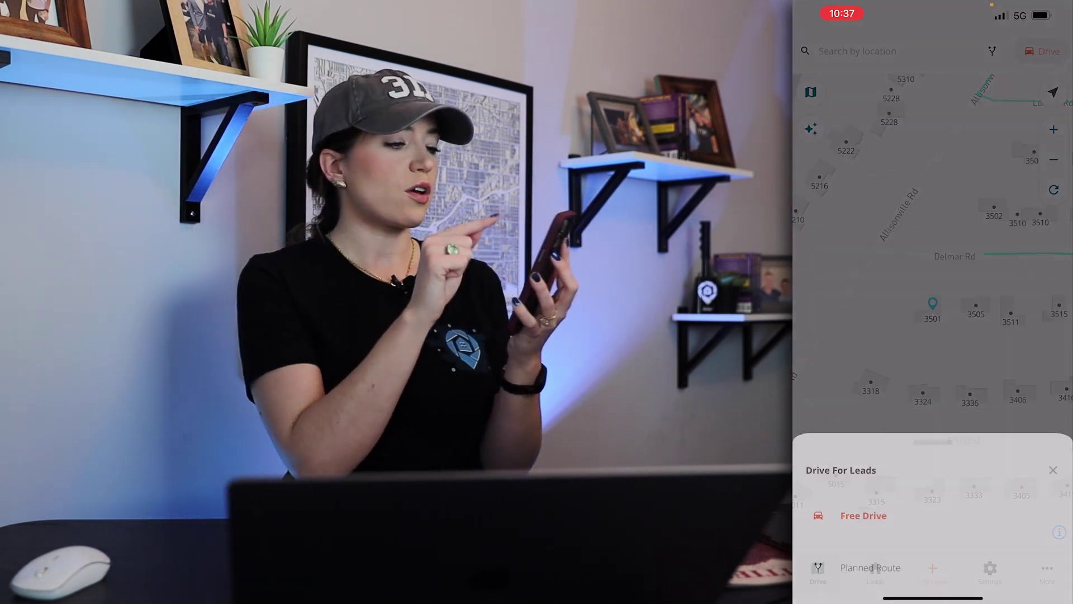
Start a Free Drive and show the Map Options panel.
left_click(863, 472)
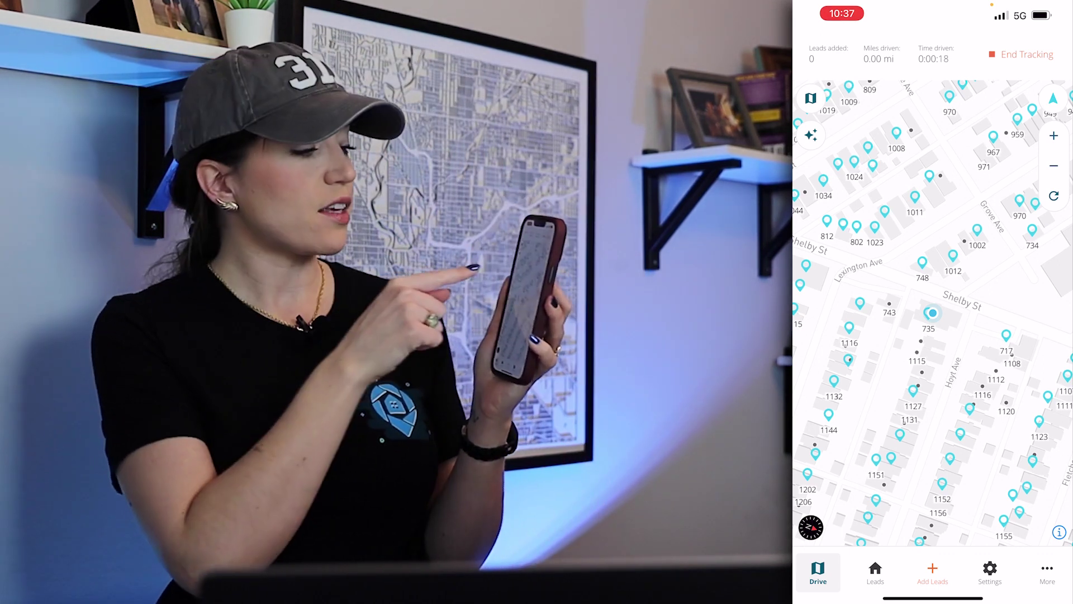
left_click(810, 98)
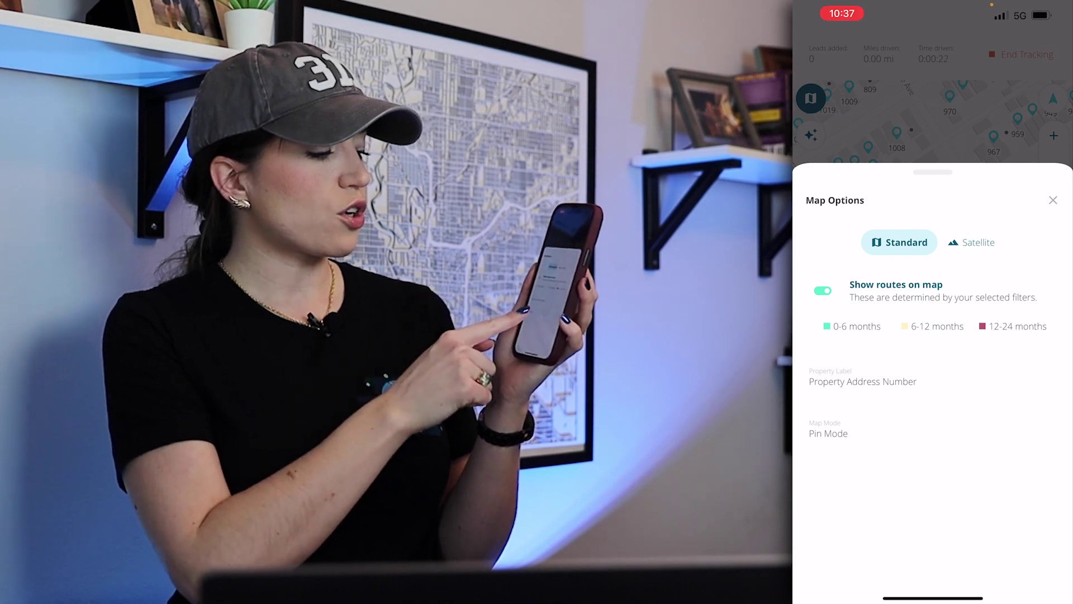
left_click(829, 433)
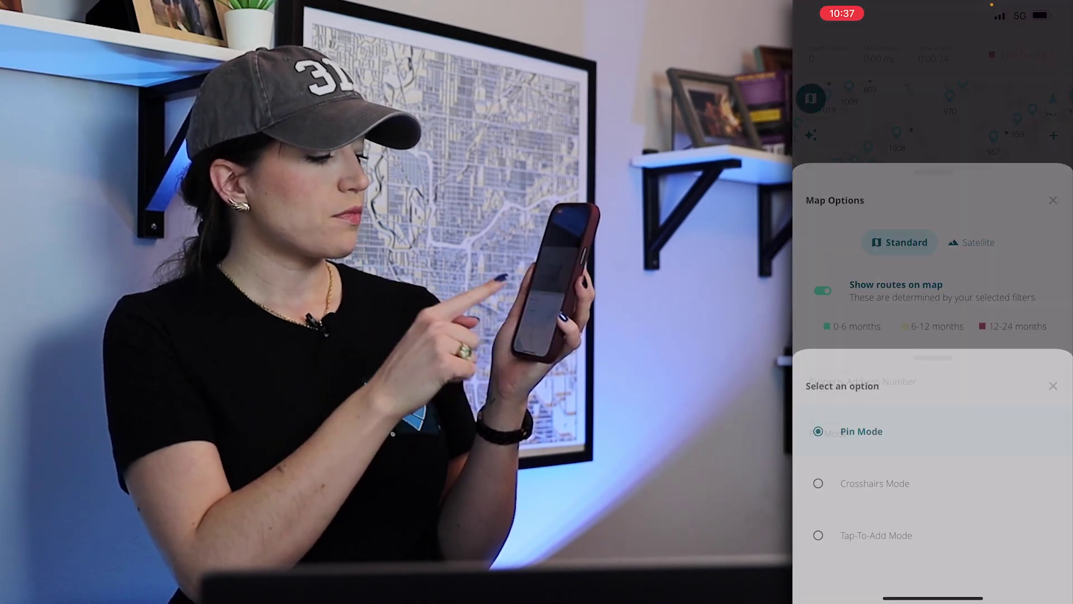
left_click(876, 471)
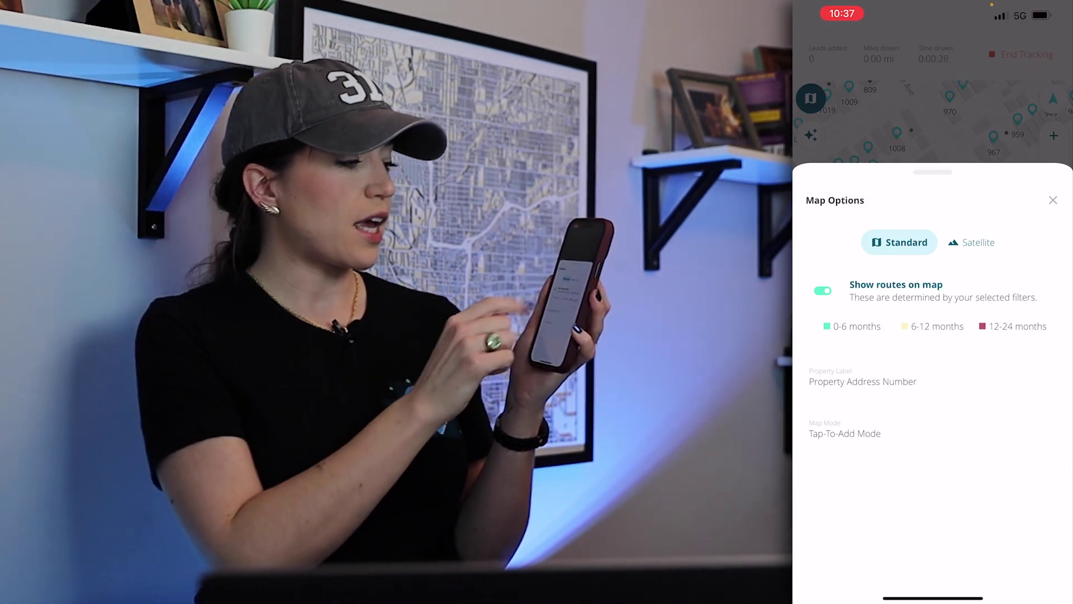
left_click(1053, 199)
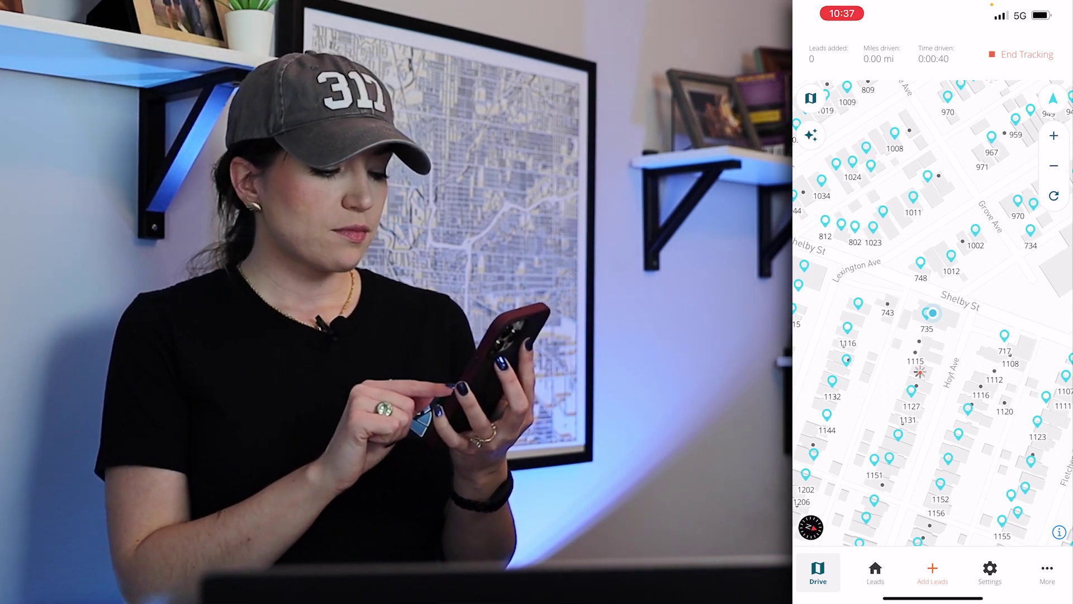
left_click(920, 366)
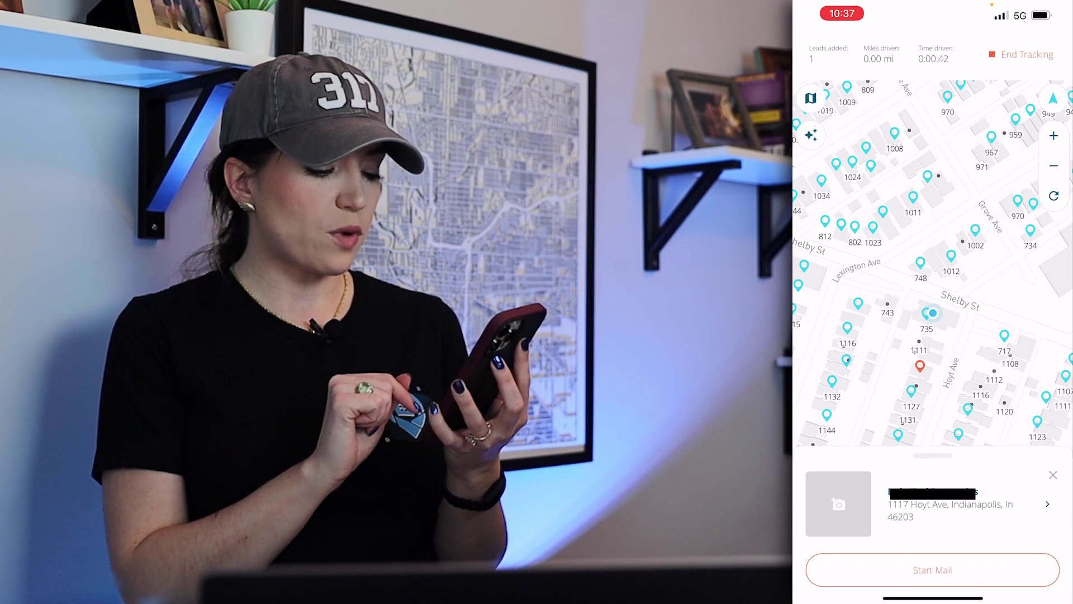